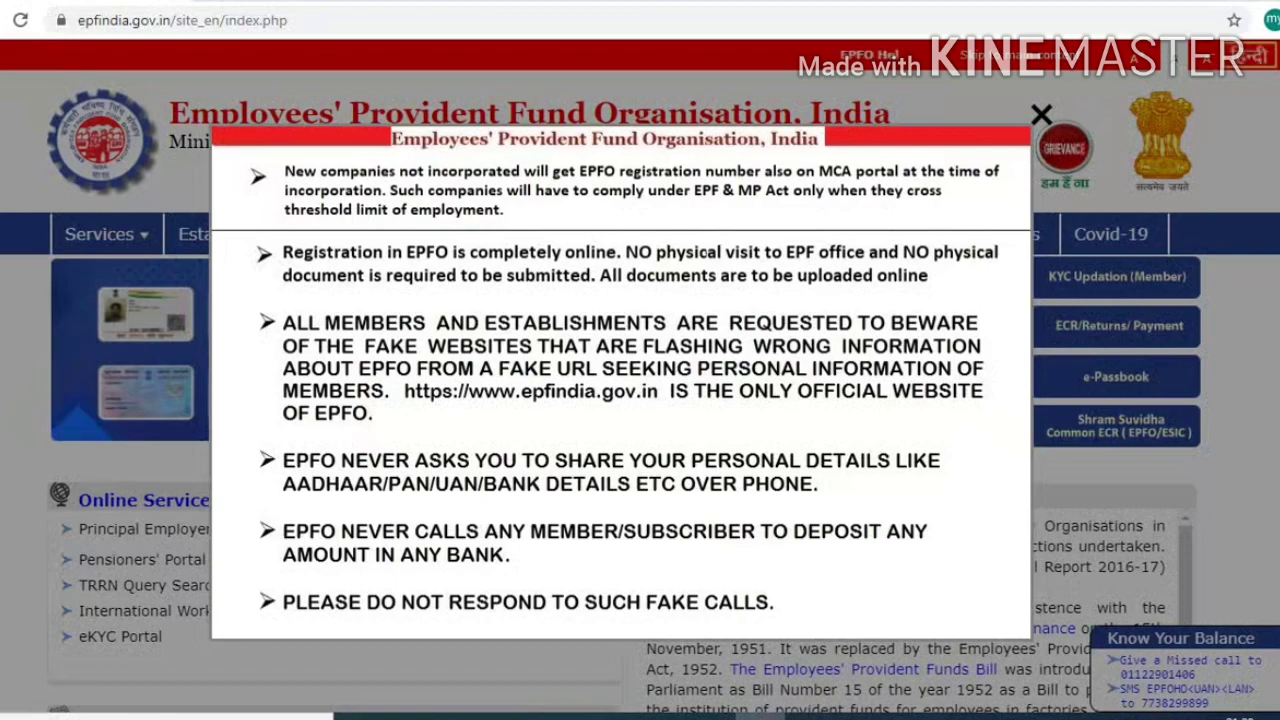
- Dismiss the notice on the EPFO home page and open the services page for employees
key("Escape")
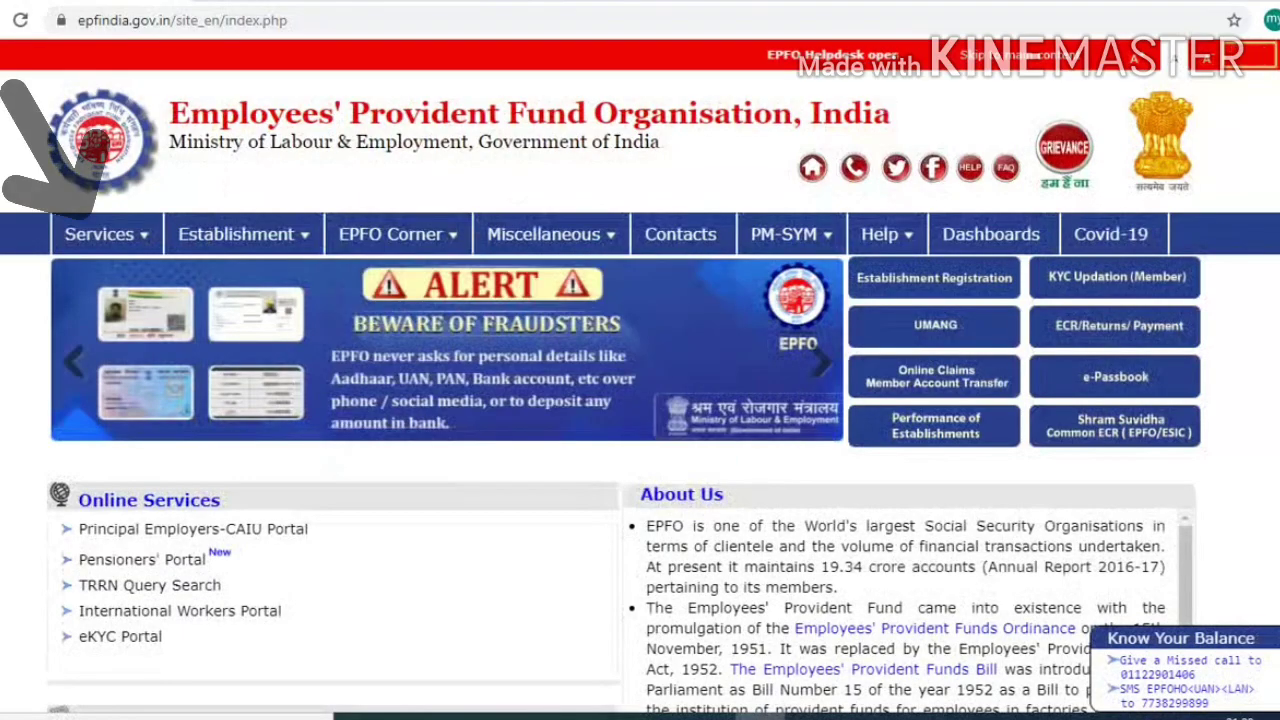
mouse_move(124, 236)
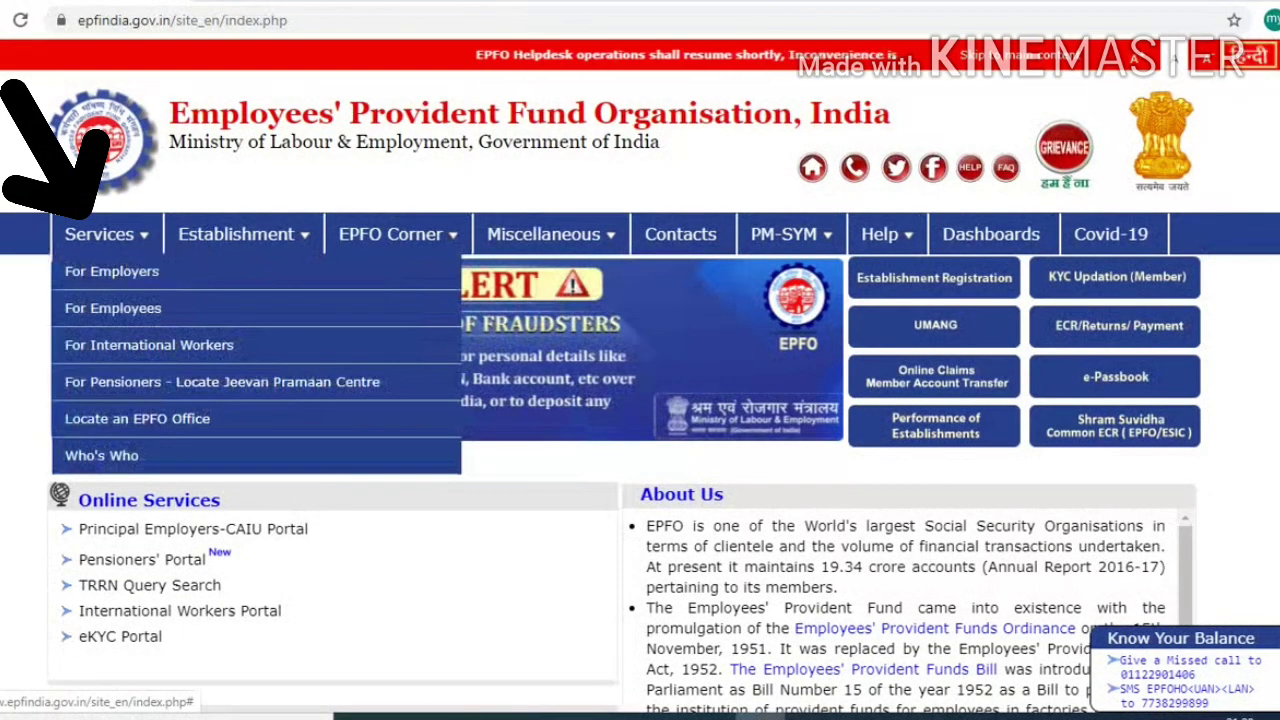
left_click(100, 234)
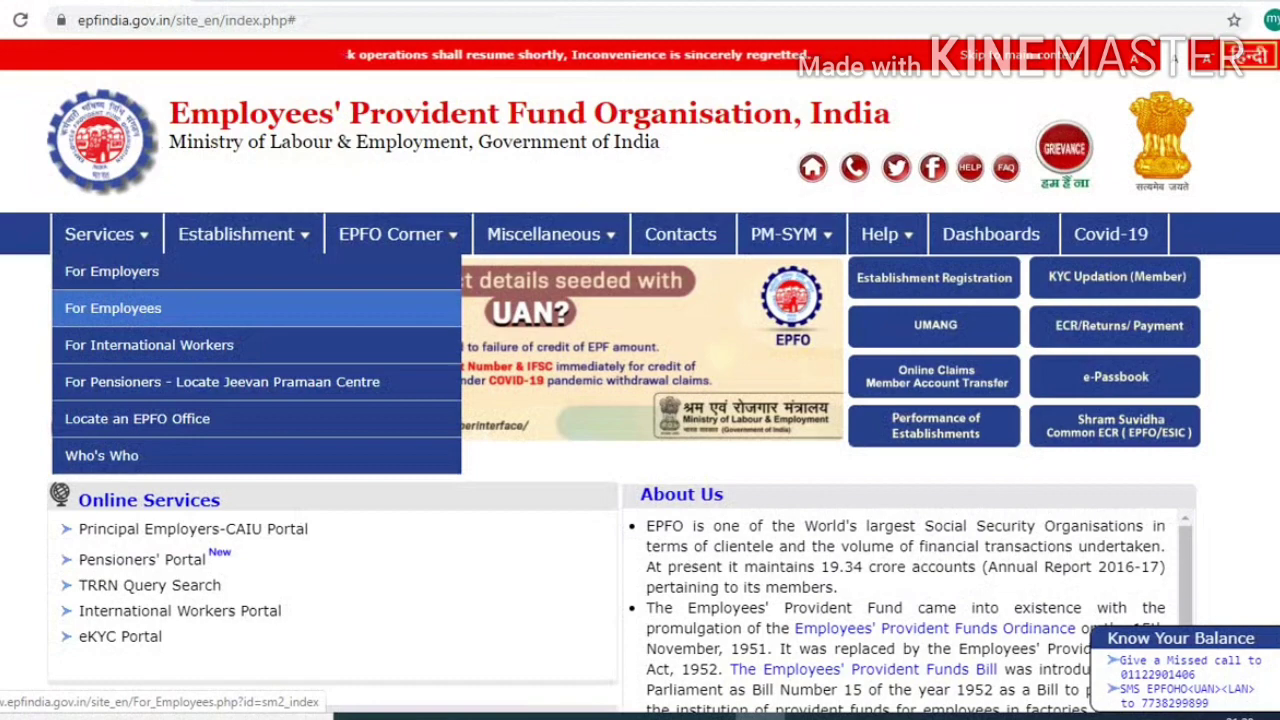
left_click(113, 308)
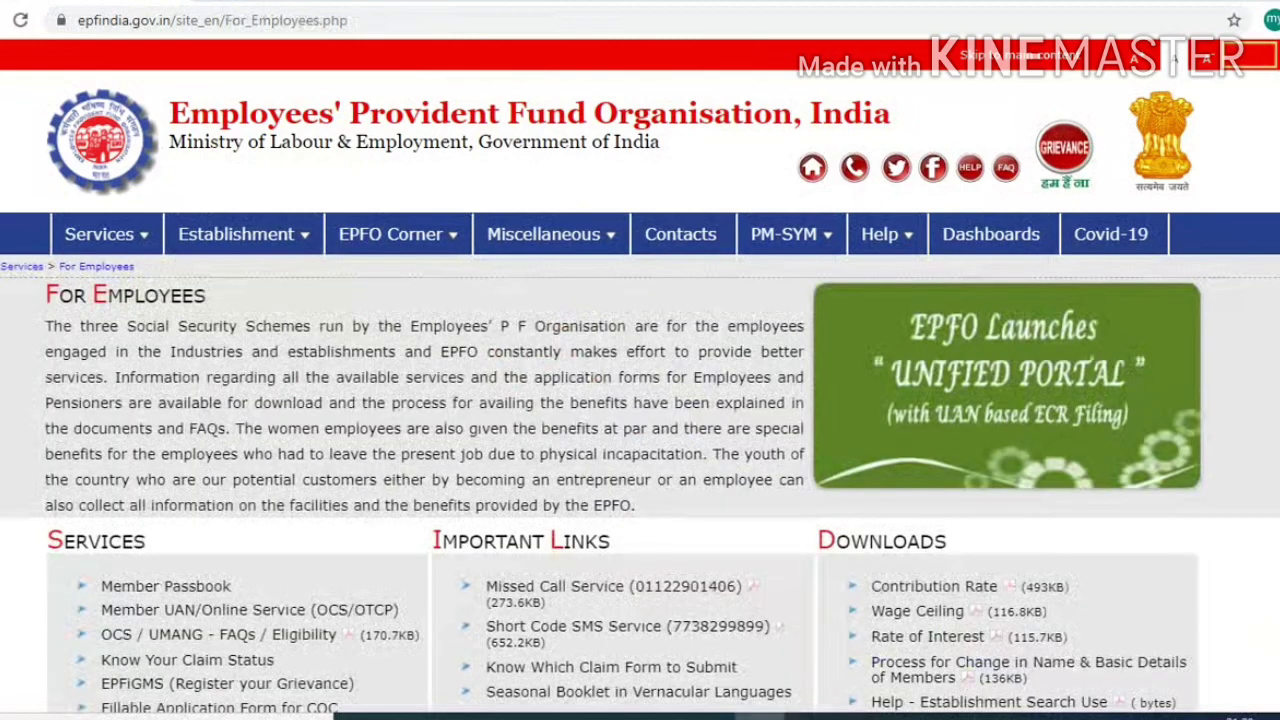
- Open the Member UAN/Online Service (OCS/OTCP) portal from the employee services list
scroll(640, 400, "down", 2)
scroll(640, 400, "down", 1)
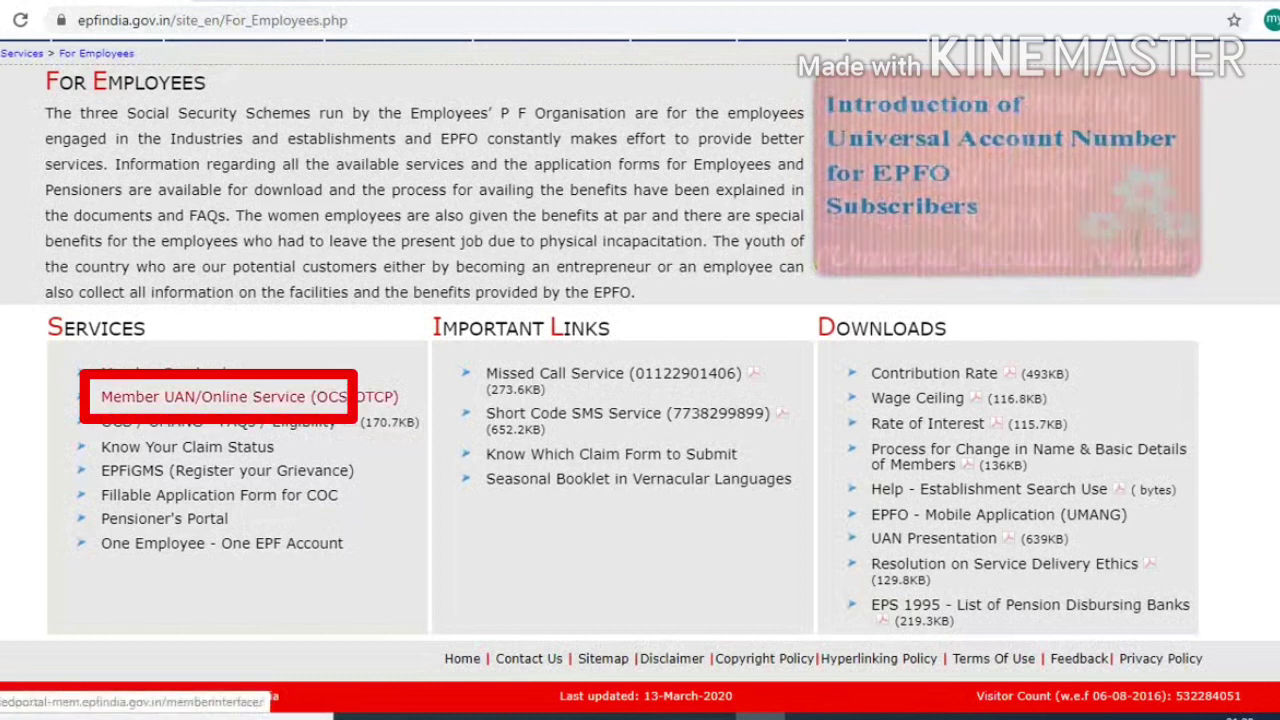
left_click(147, 397)
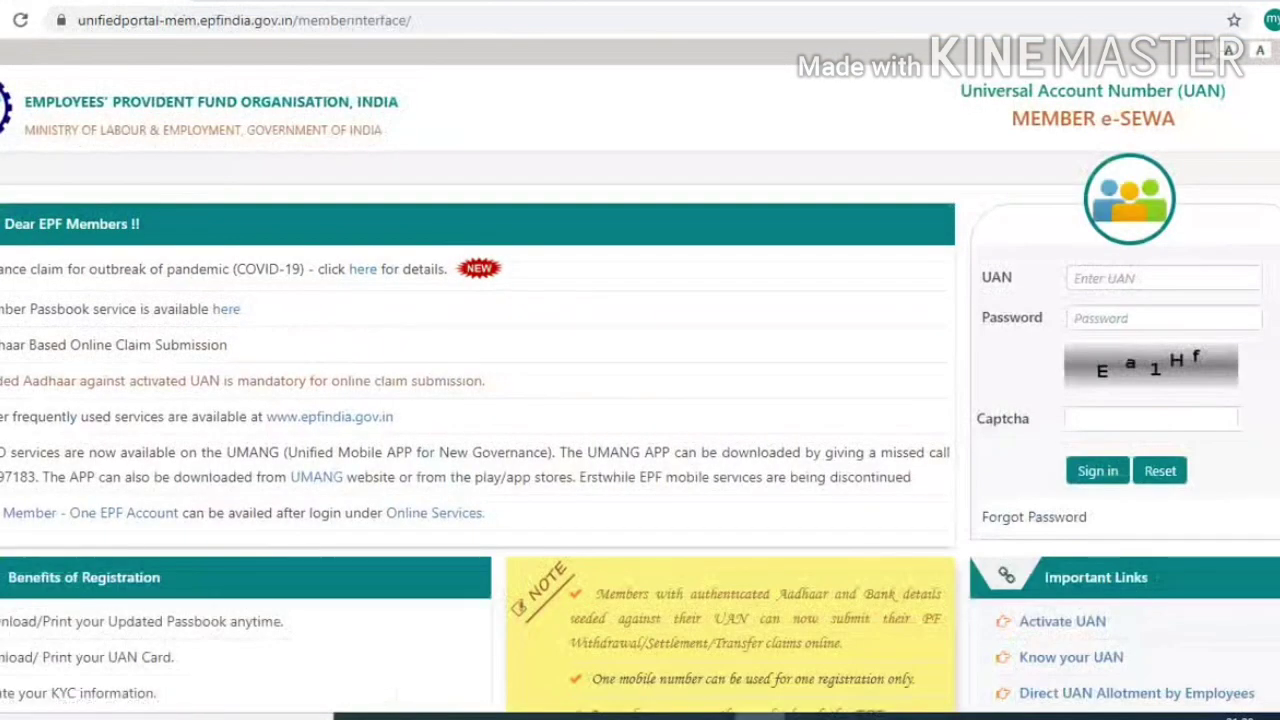
- Sign in to the member portal with the UAN, account password and captcha, and postpone the e-Nomination filing
left_click(1075, 278)
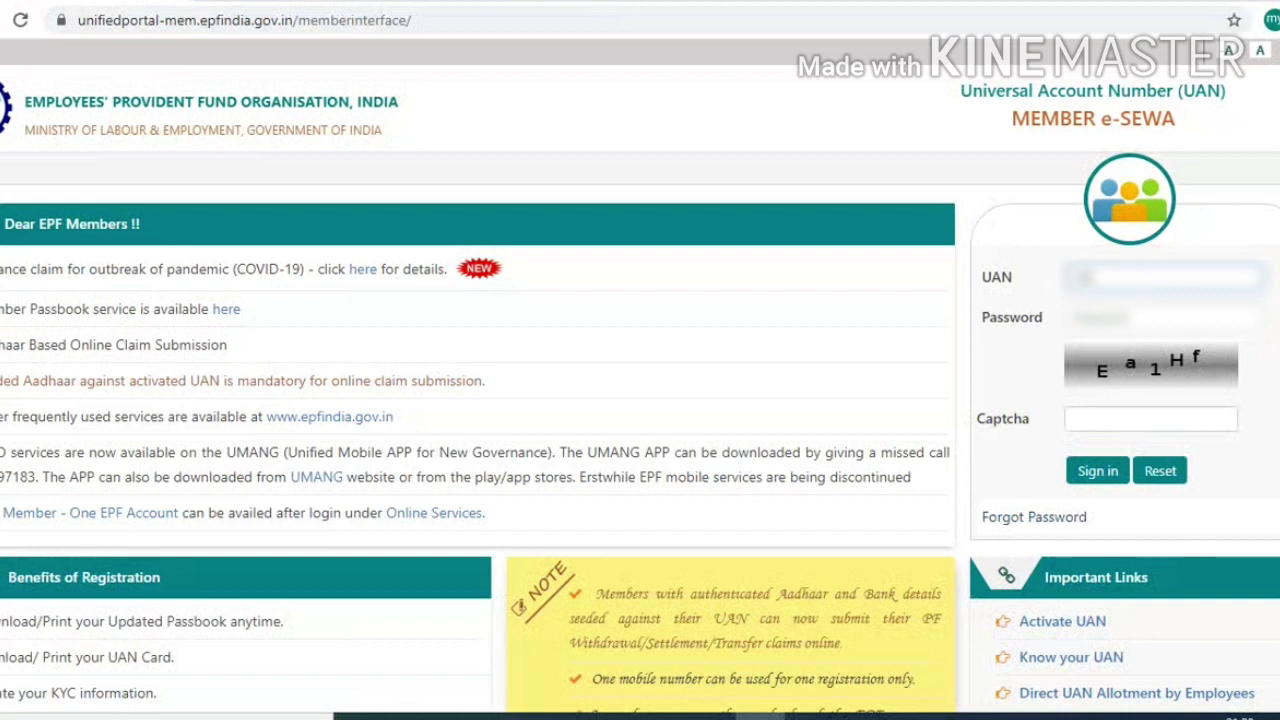
type("0")
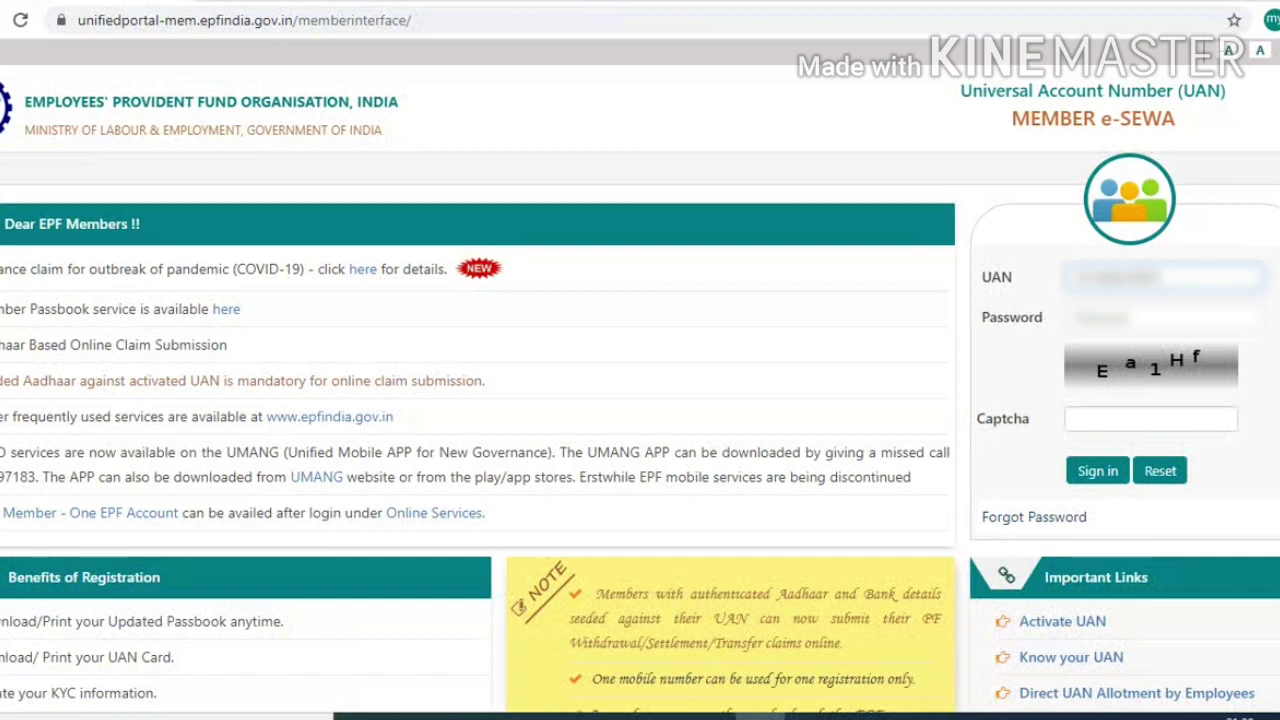
left_click(1076, 317)
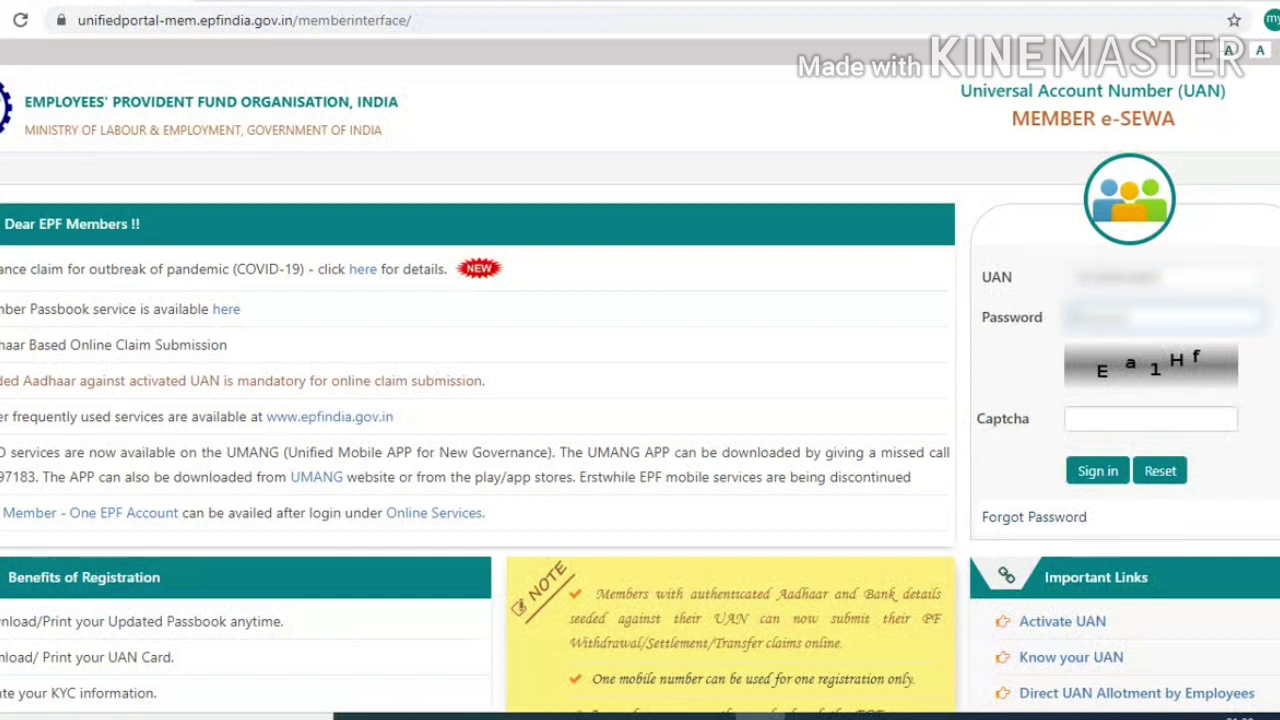
type("••••••••")
left_click(1072, 418)
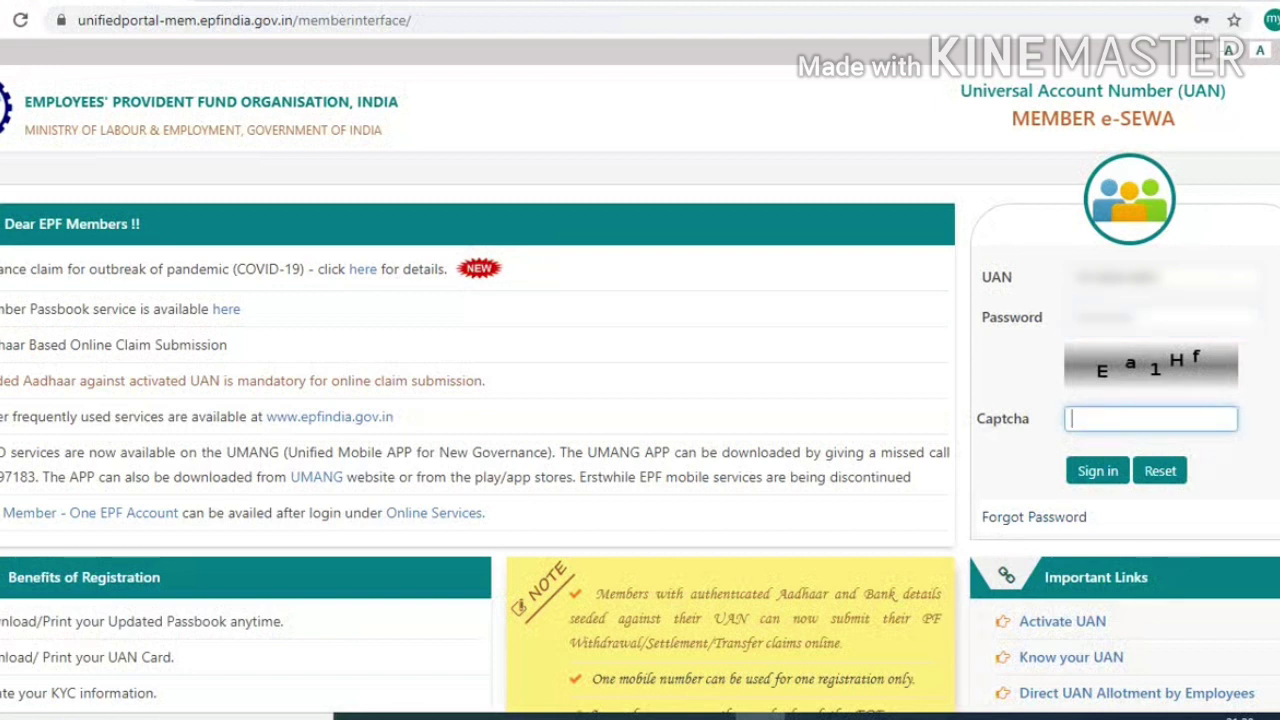
type("Ea1")
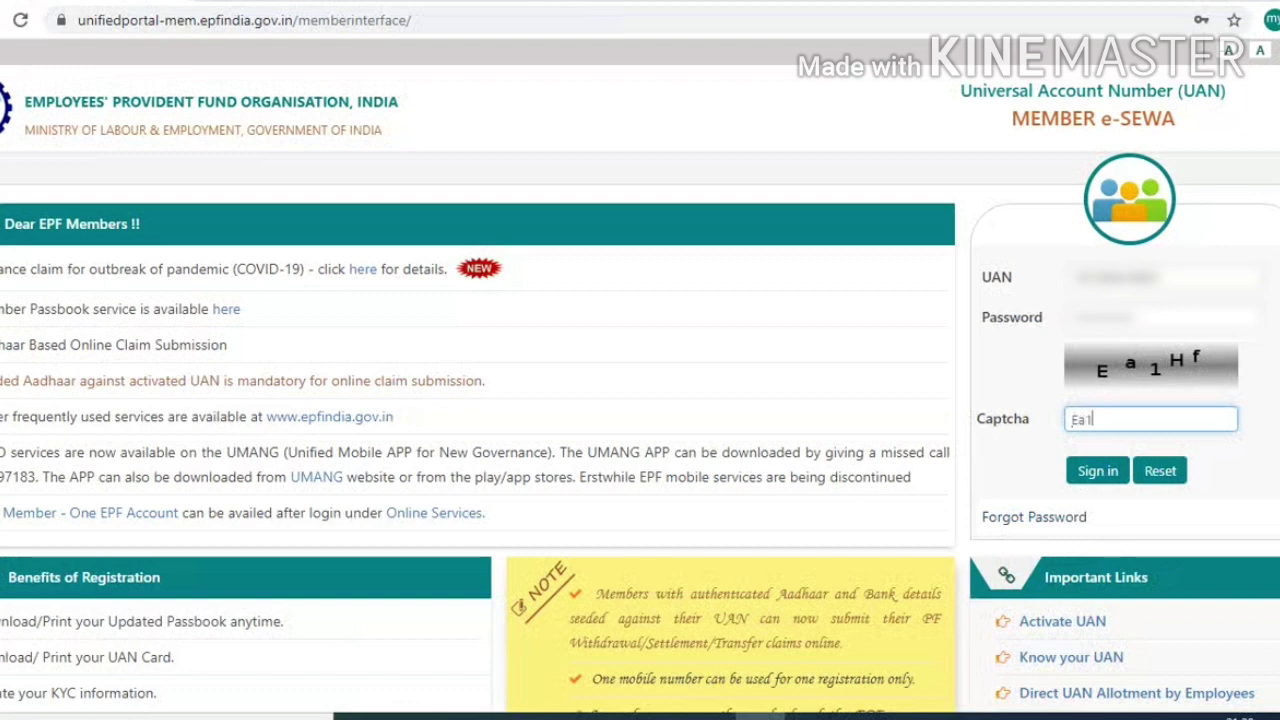
type("Hf")
key("Return")
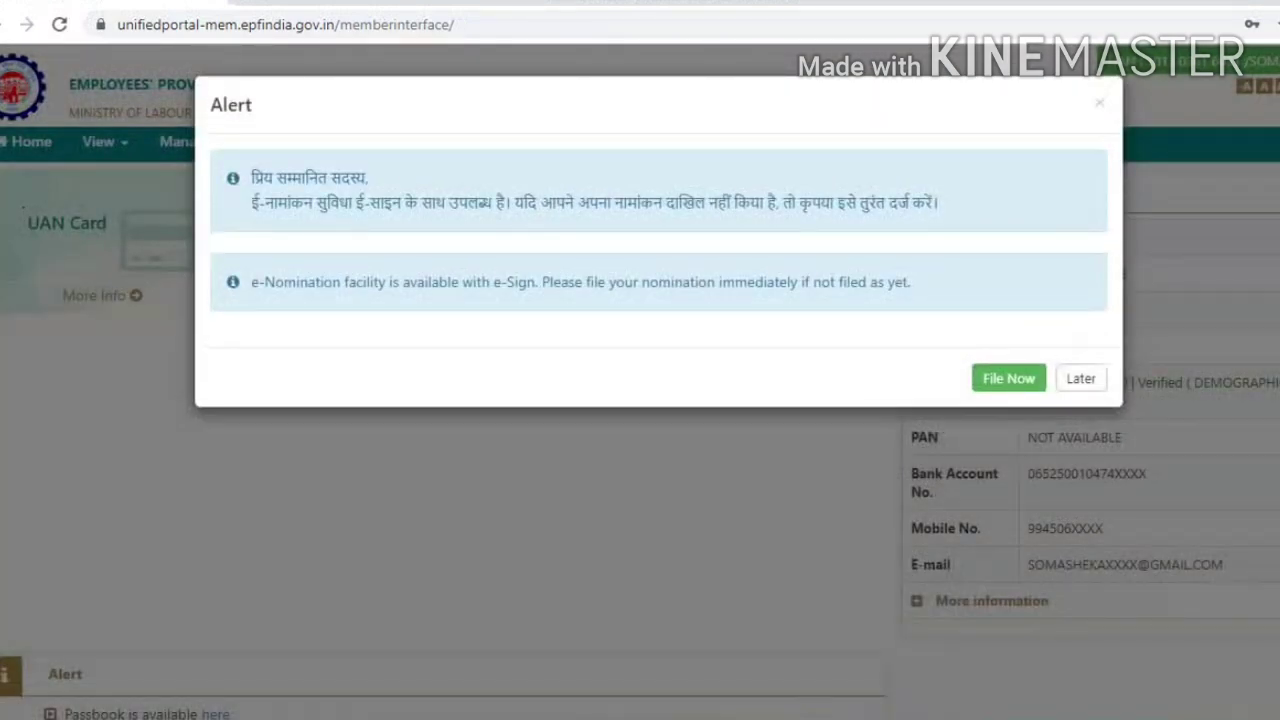
left_click(1080, 378)
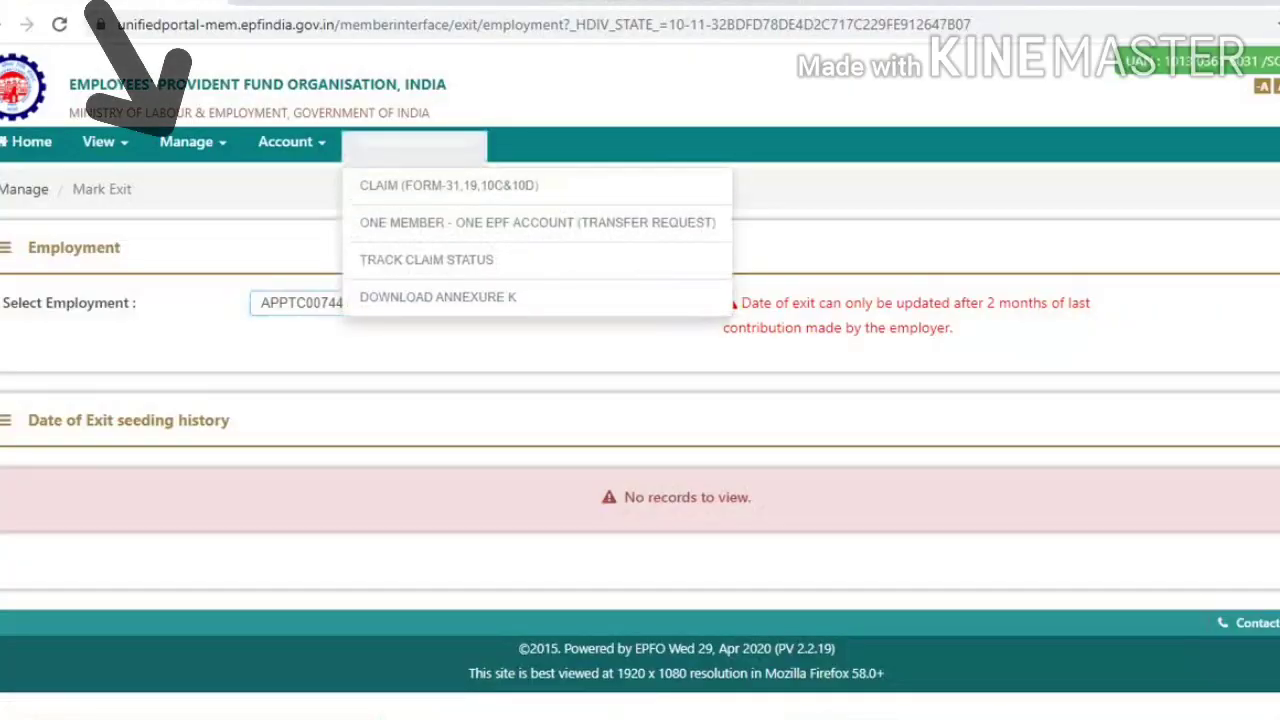
- Open the member's KYC page and review the pending and digitally approved KYC records
mouse_move(190, 141)
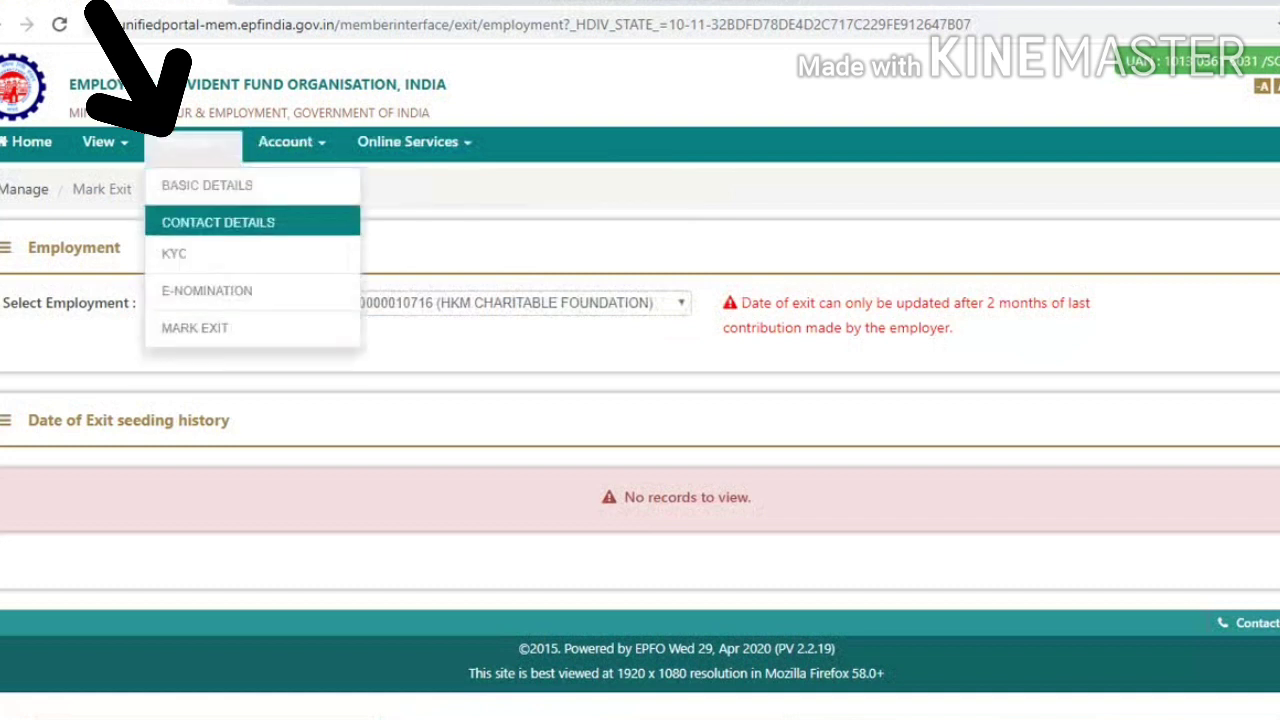
left_click(200, 259)
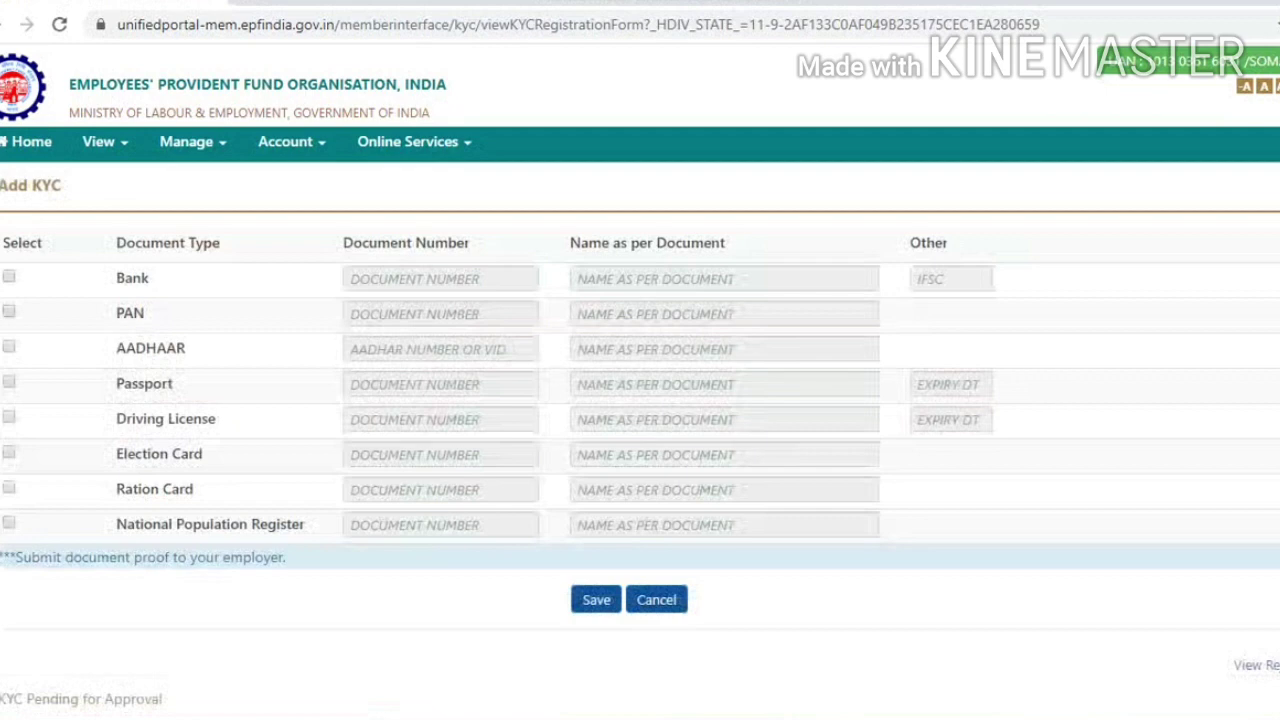
scroll(640, 410, "down", 5)
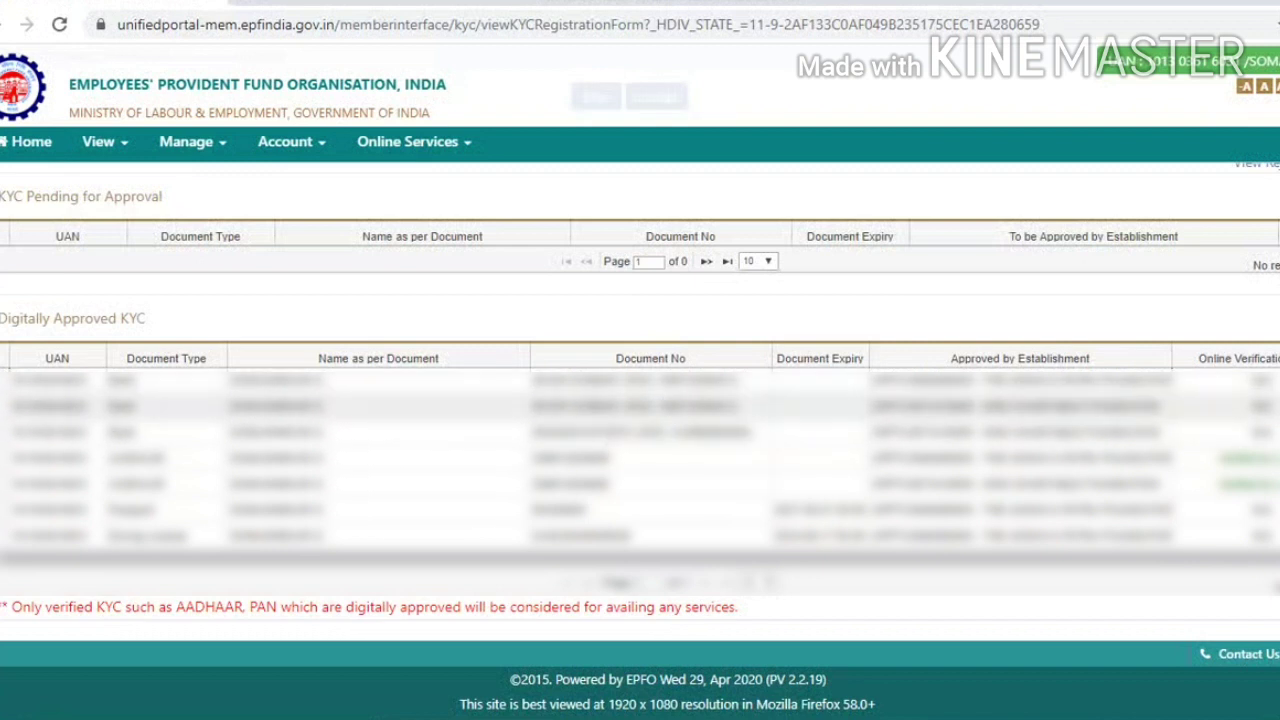
- In the online claim (Form-31,19,10C&10D), verify the member's seeded bank account number and accept the Certificate of Undertaking
mouse_move(413, 142)
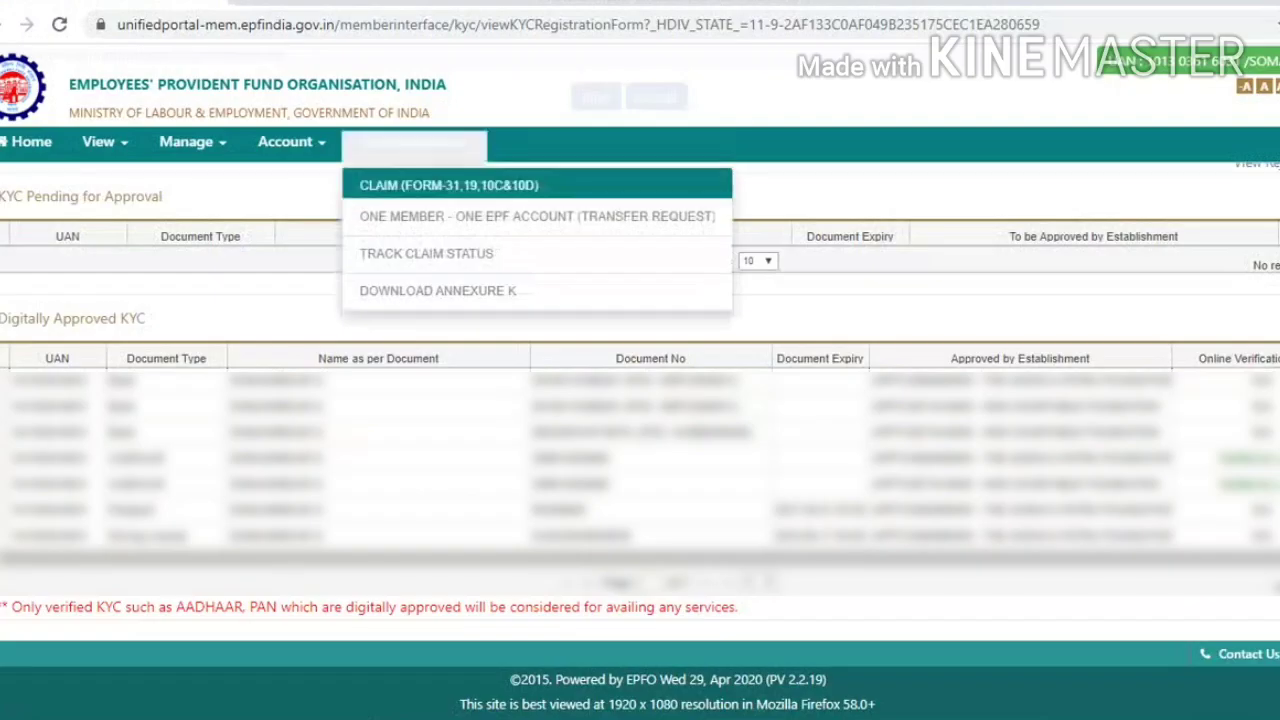
left_click(449, 185)
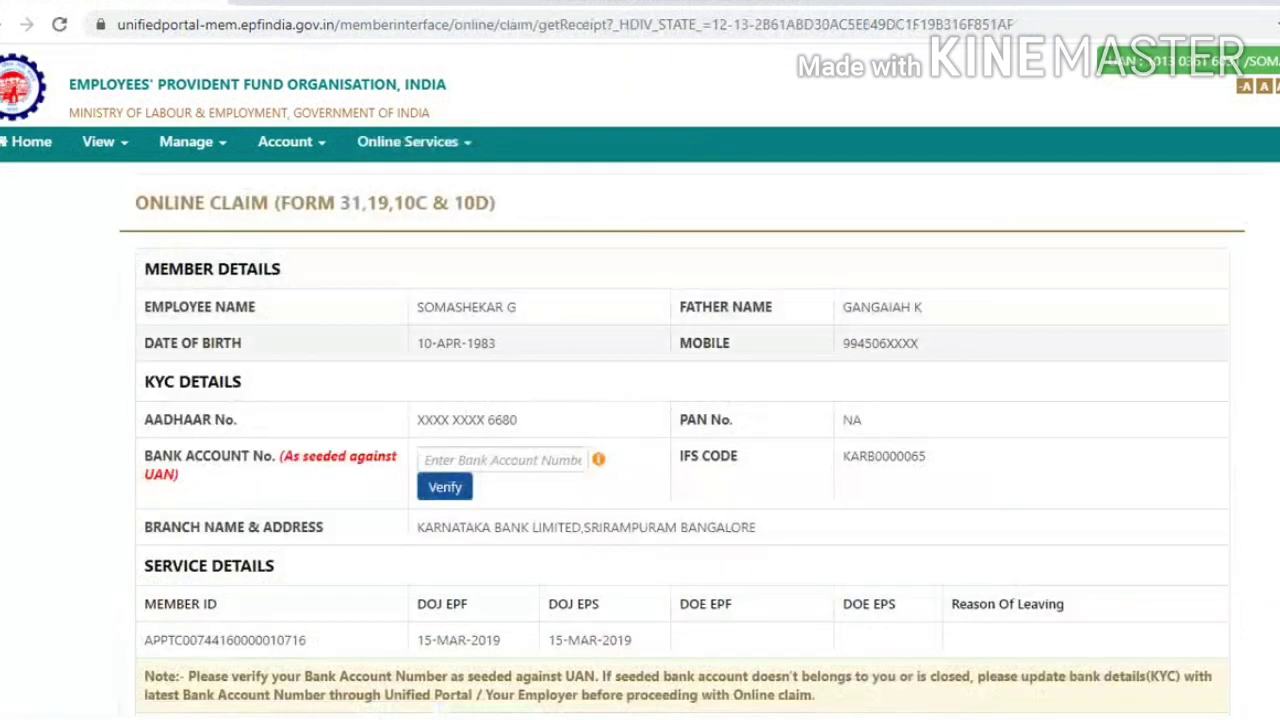
left_click(501, 459)
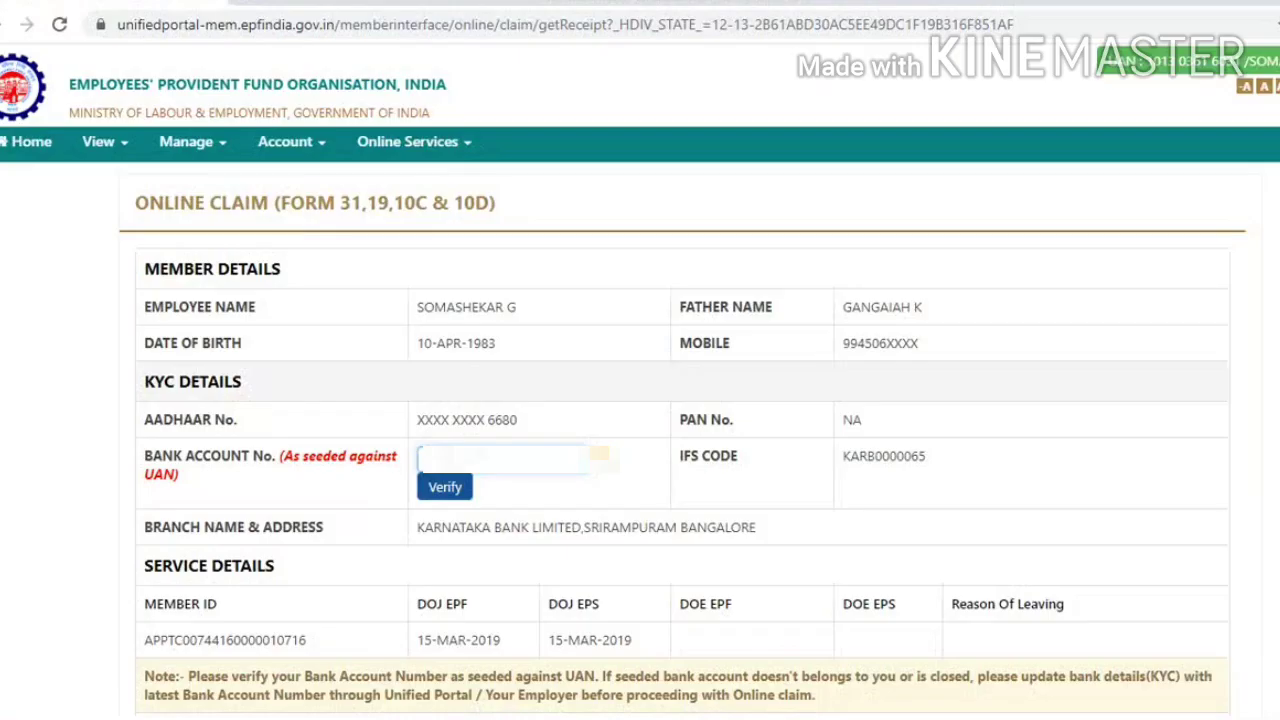
type("**")
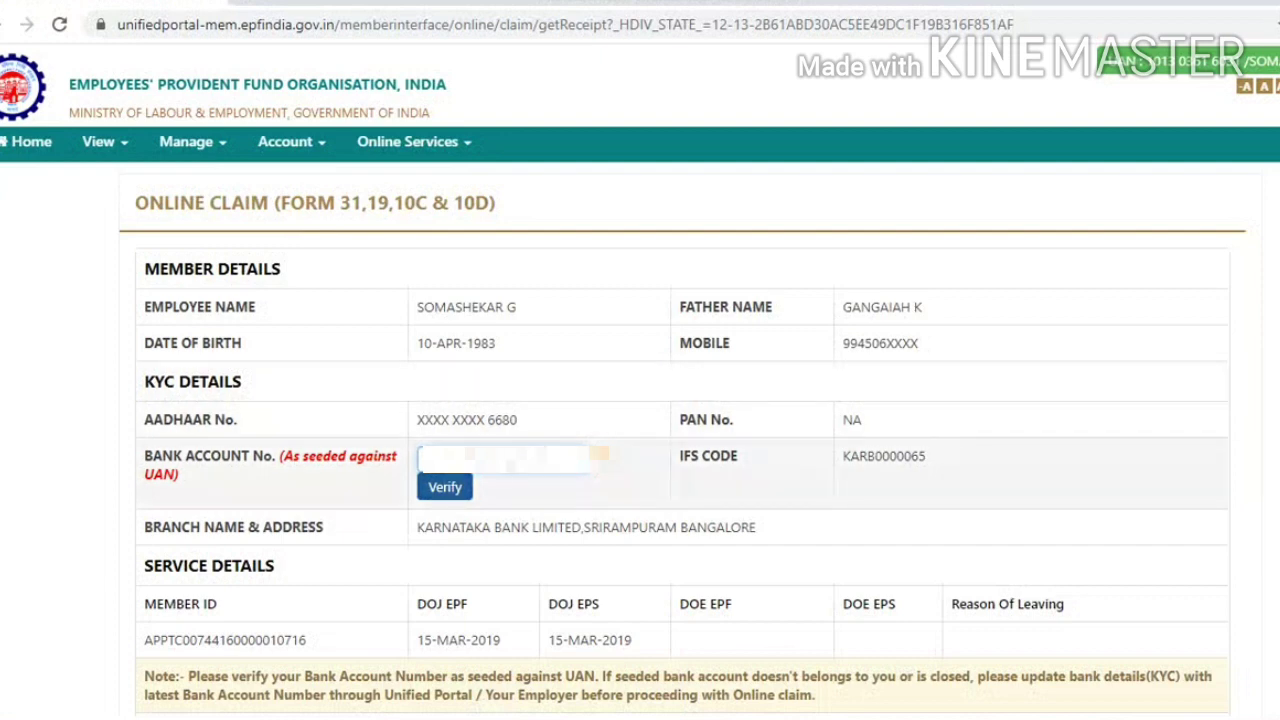
left_click(444, 487)
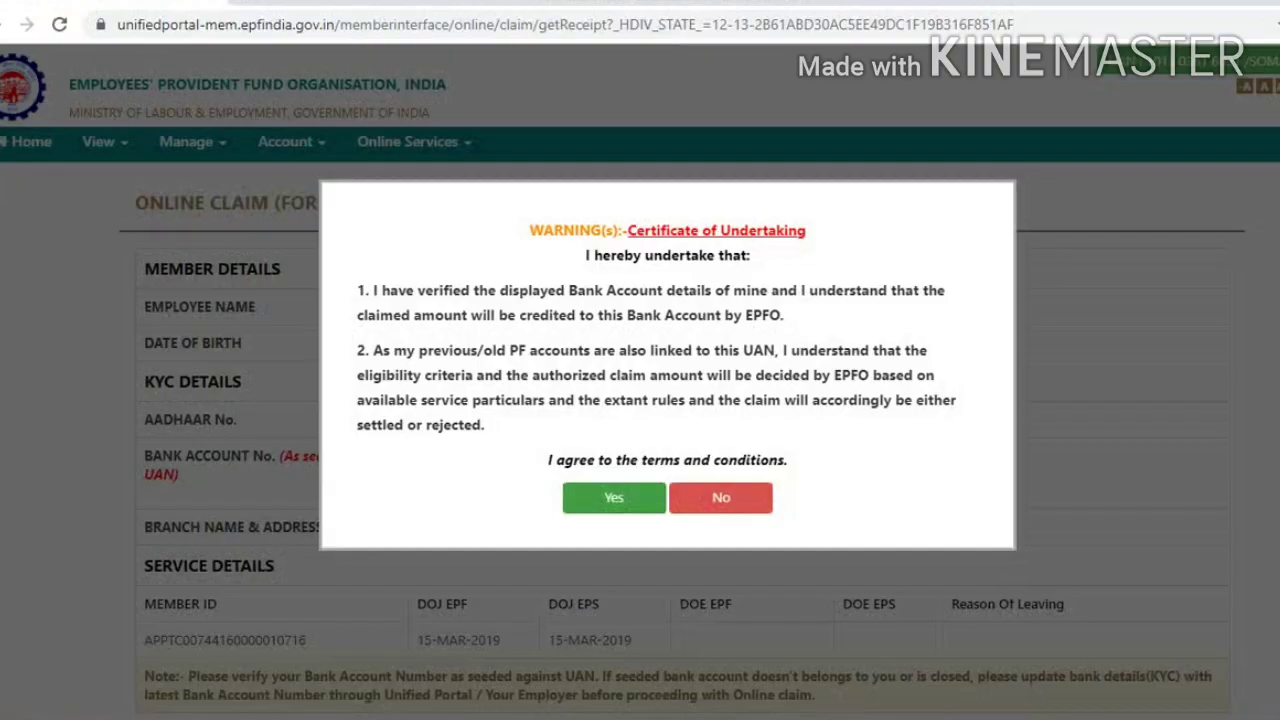
left_click(590, 505)
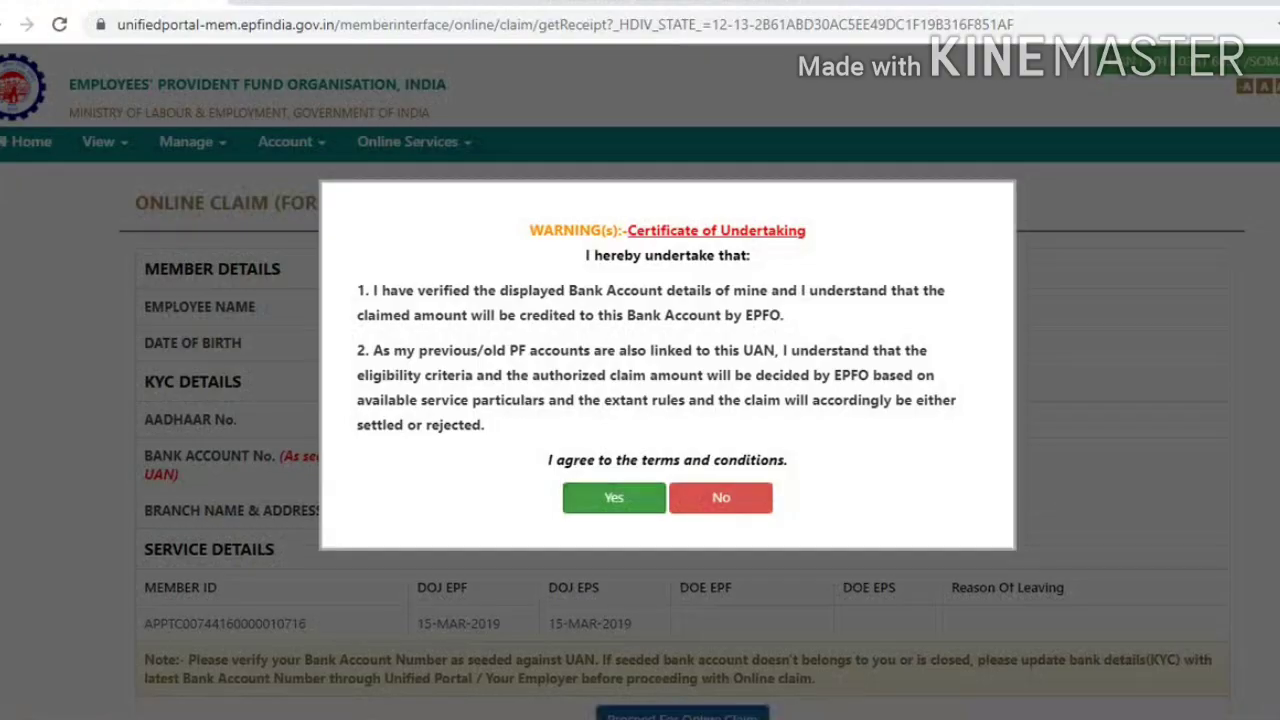
- Proceed to the online claim form and choose PF ADVANCE (FORM-31) as the claim type
scroll(683, 440, "down", 3)
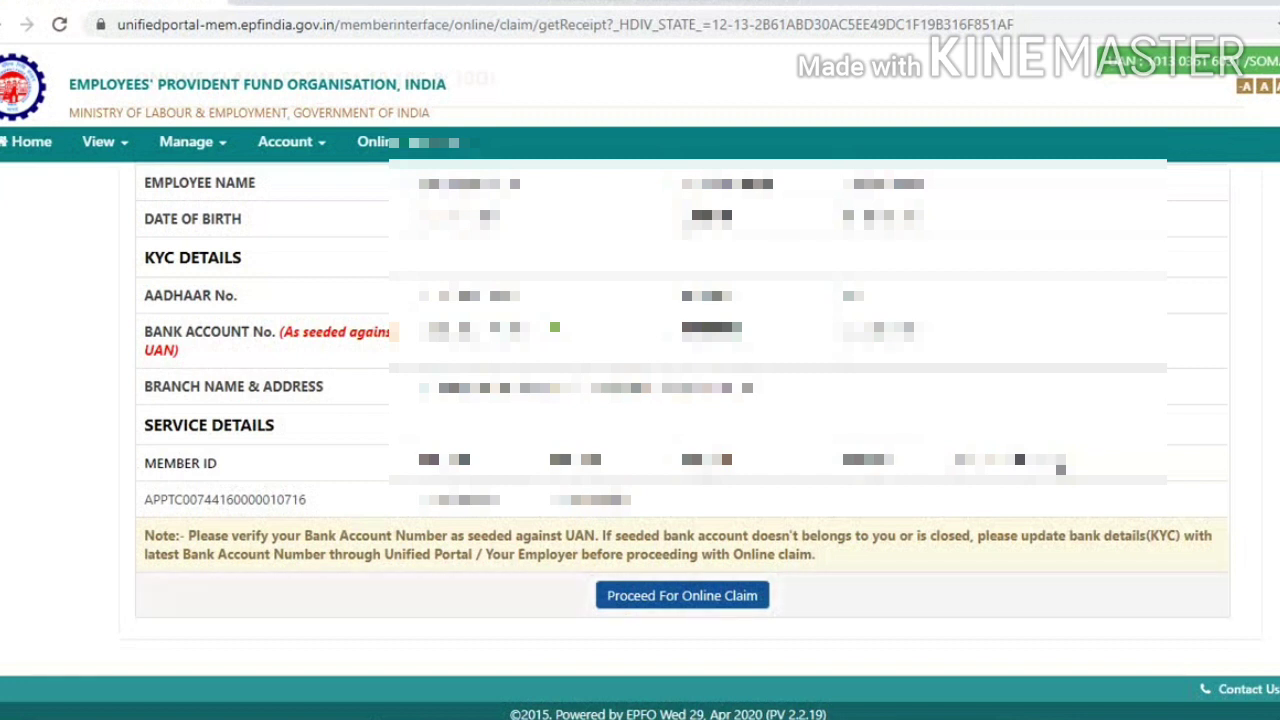
left_click(682, 595)
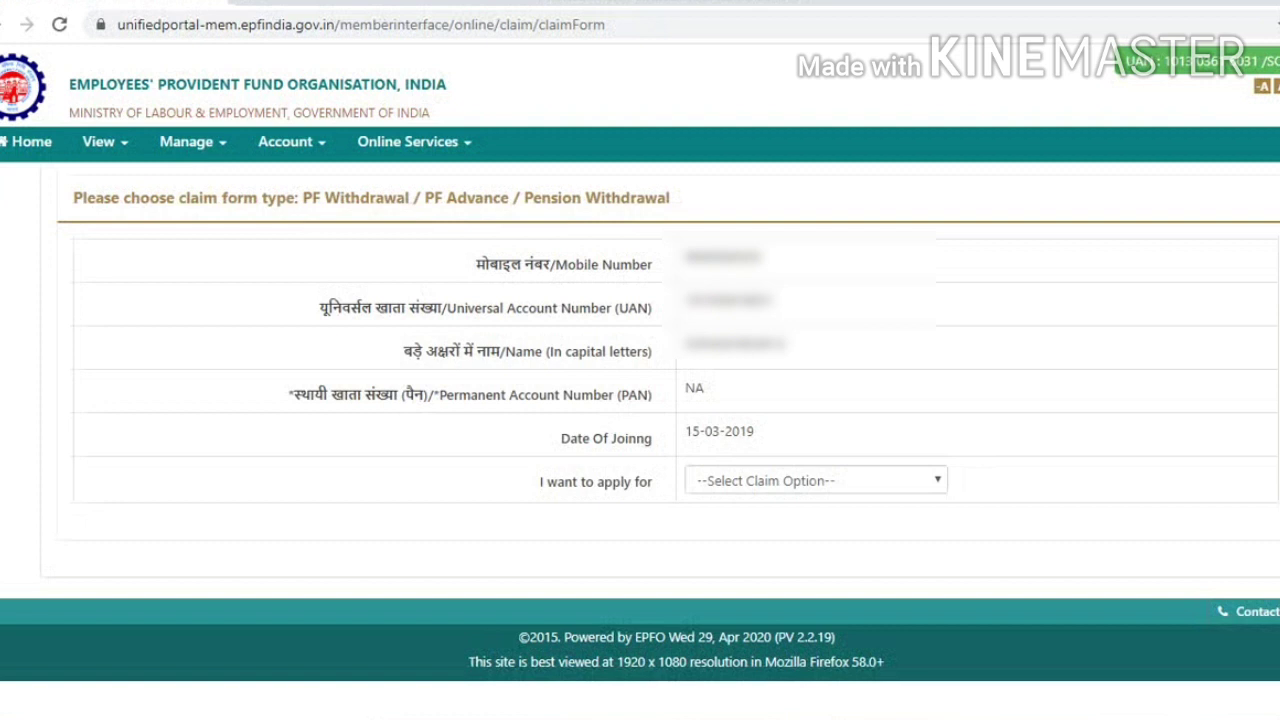
left_click(815, 480)
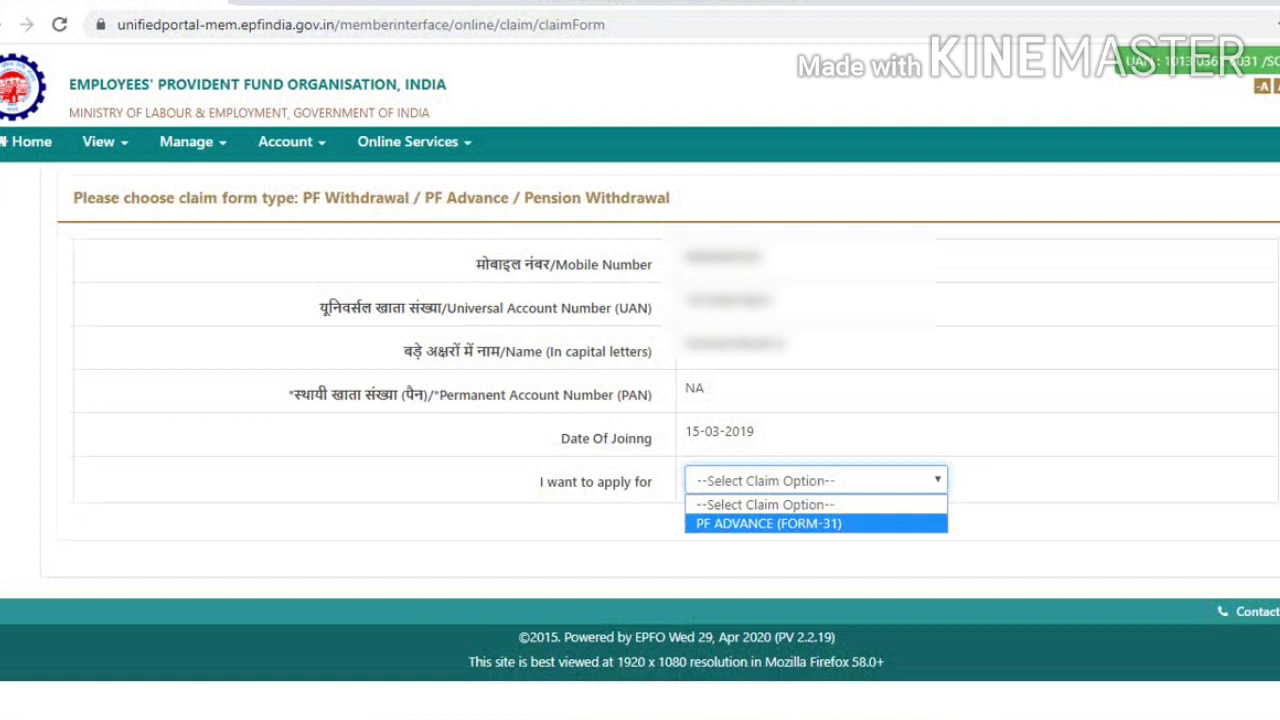
left_click(815, 523)
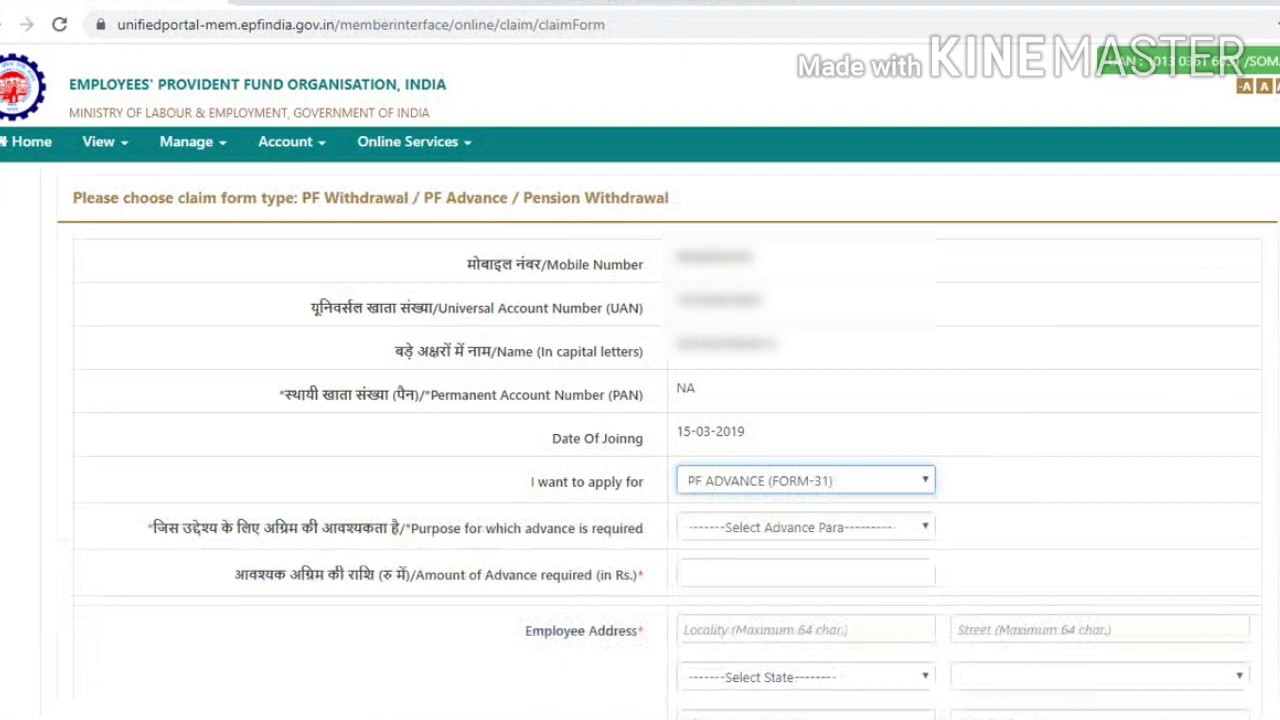
- Set the advance's purpose to OUTBREAK OF PANDEMIC (COVID-19) and the required amount to Rs. 5000
scroll(640, 422, "down", 3)
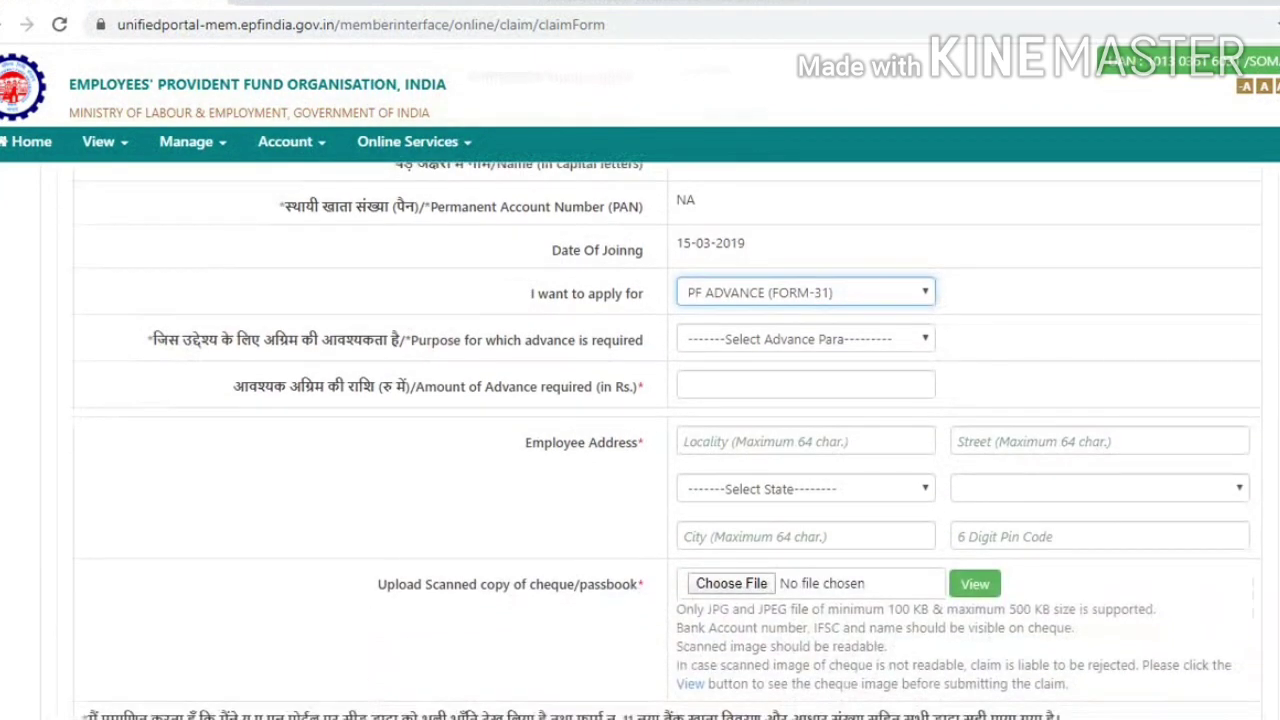
left_click(805, 338)
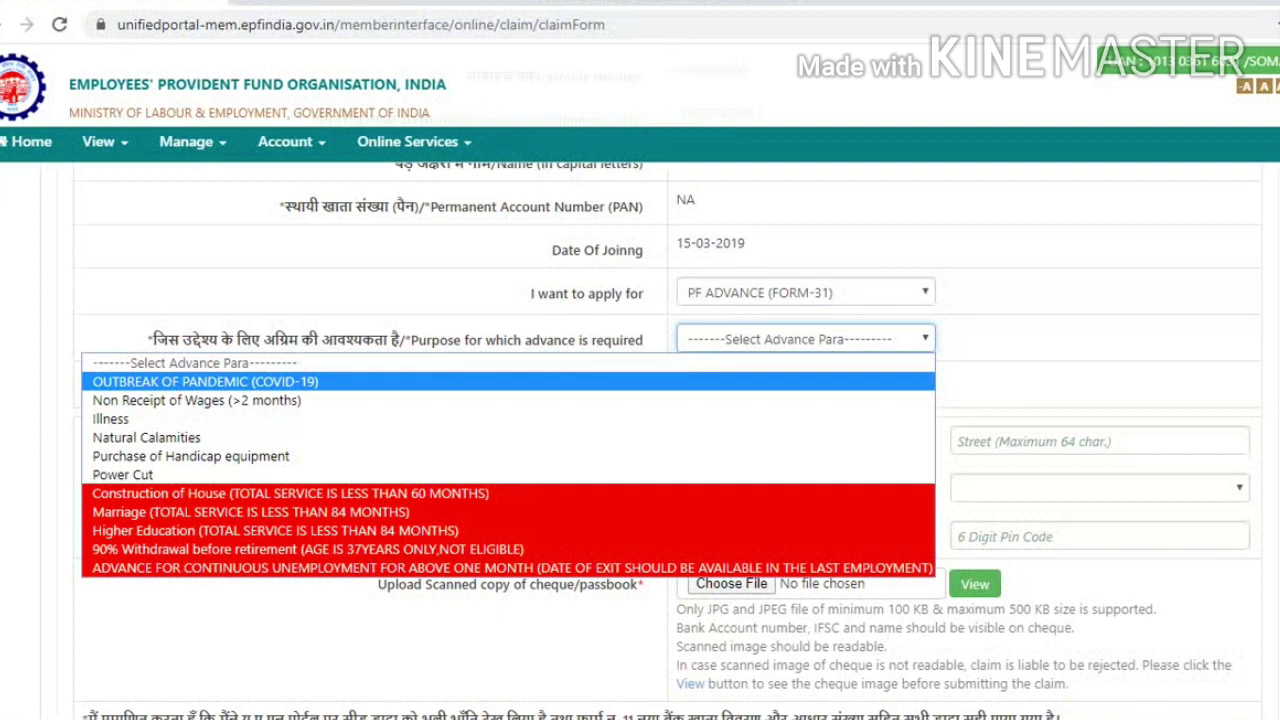
left_click(205, 381)
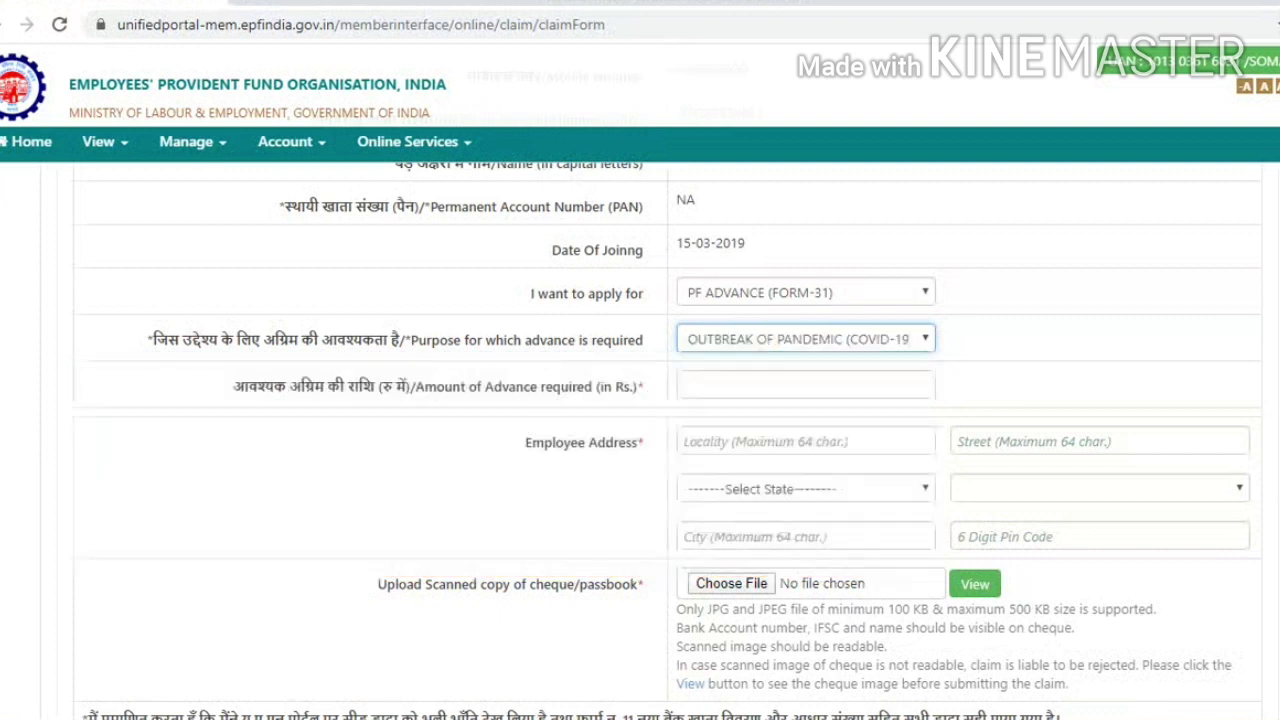
key("Tab")
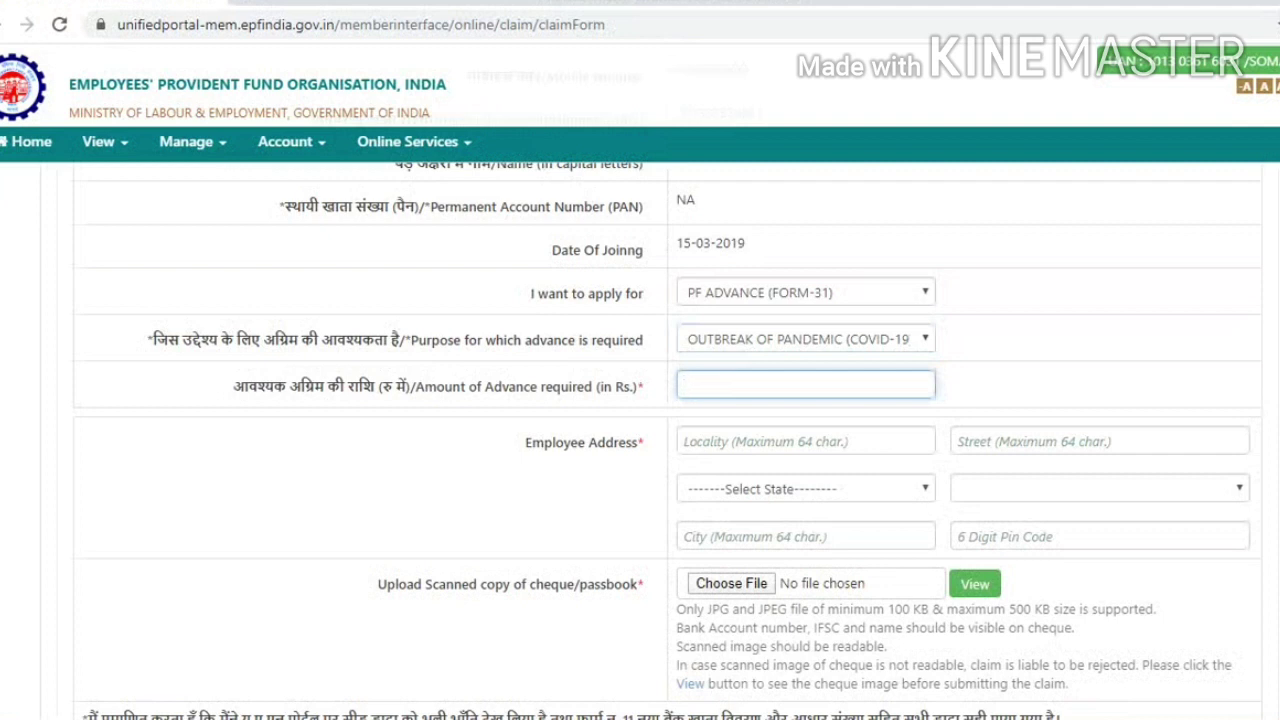
type("5")
type("000")
- Review the claim form's employee address, cheque/passbook upload and Aadhaar declaration sections
left_click(805, 441)
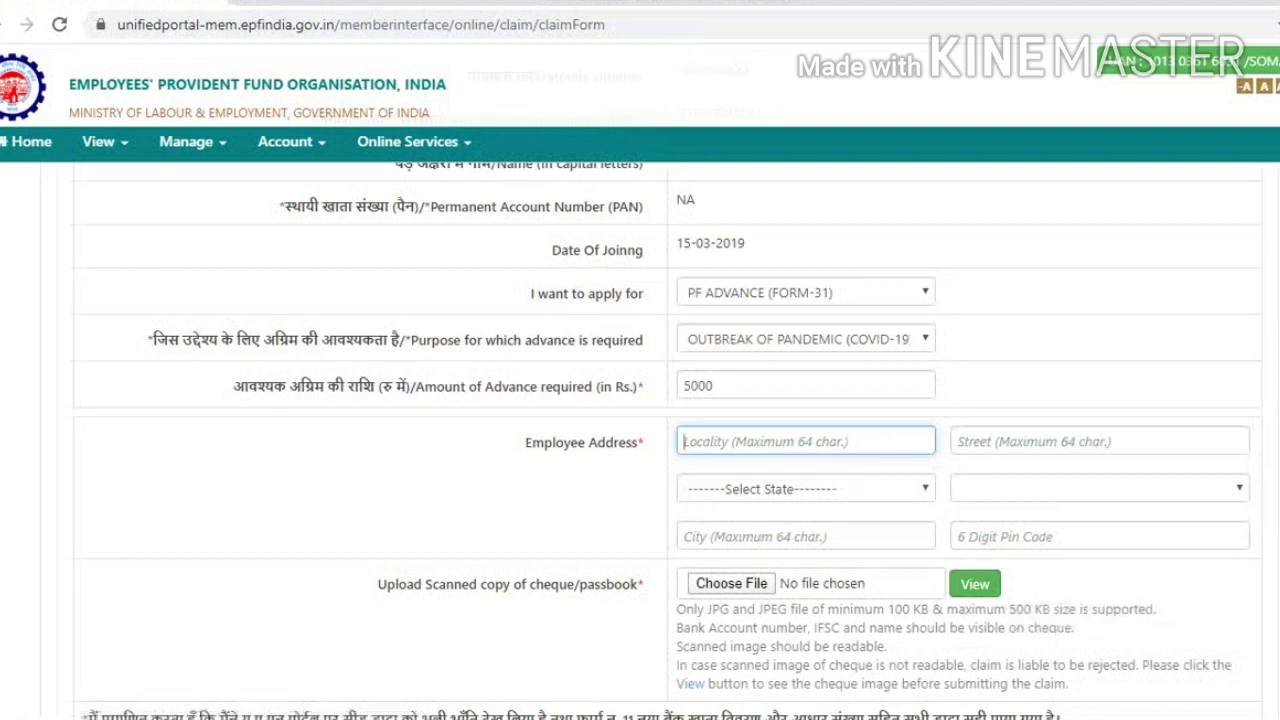
scroll(666, 400, "down", 3)
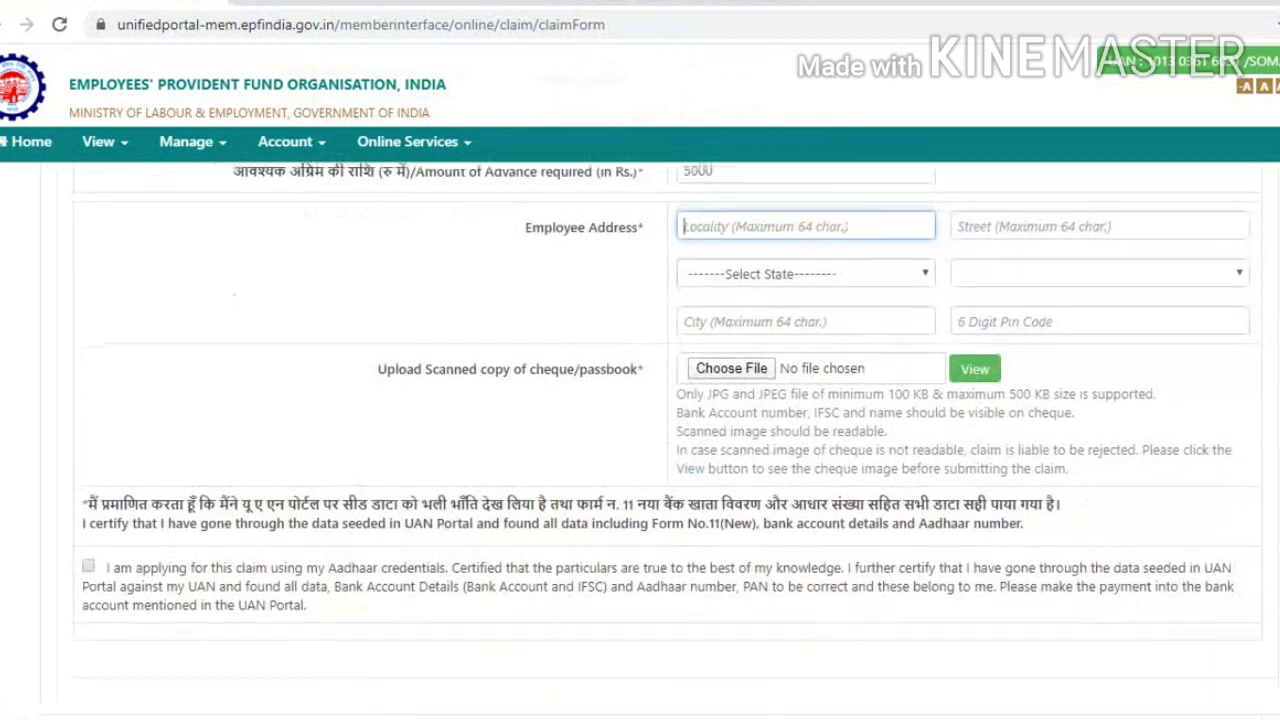
scroll(640, 440, "down", 1)
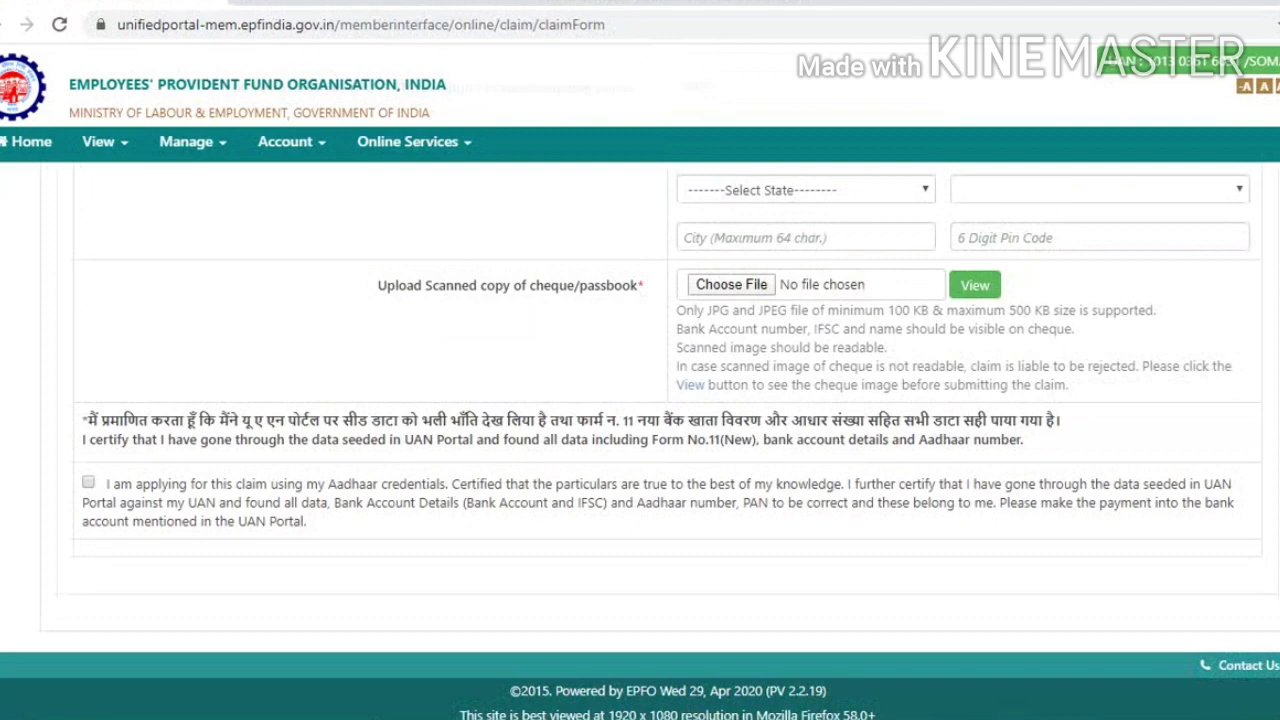
scroll(640, 400, "up", 5)
left_click(806, 558)
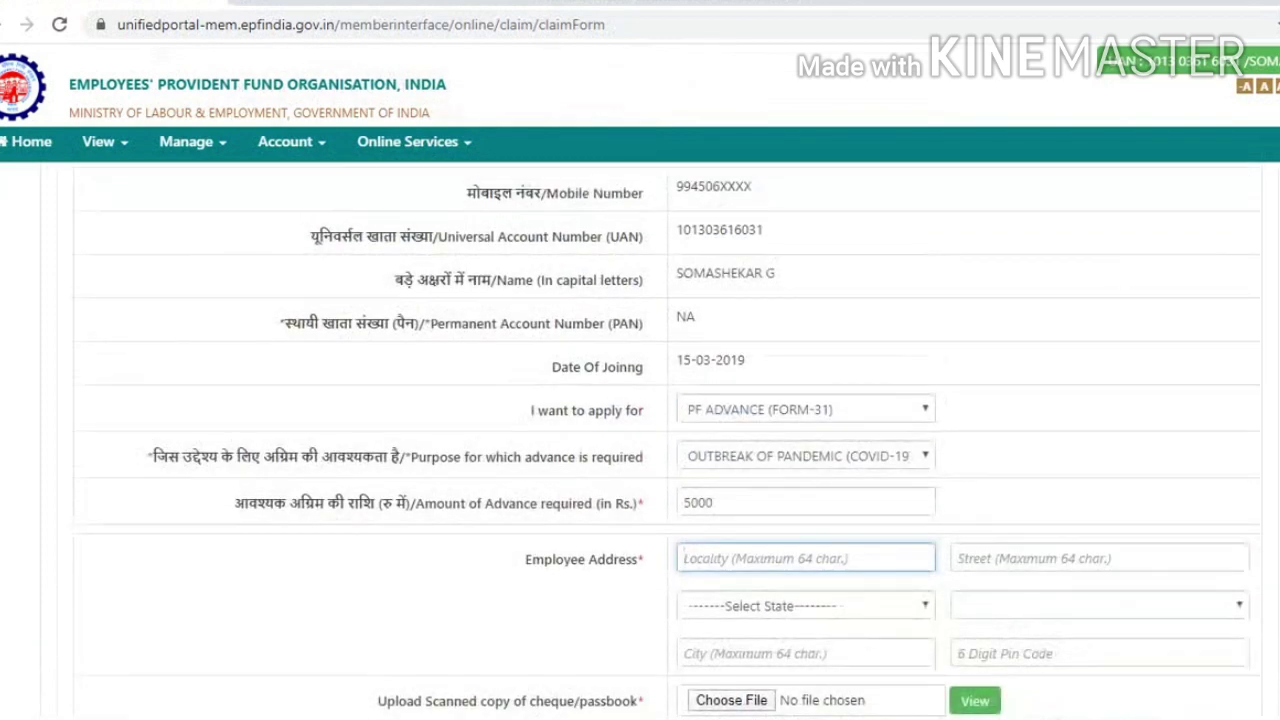
- Open the online claim status tracking page
left_click(413, 141)
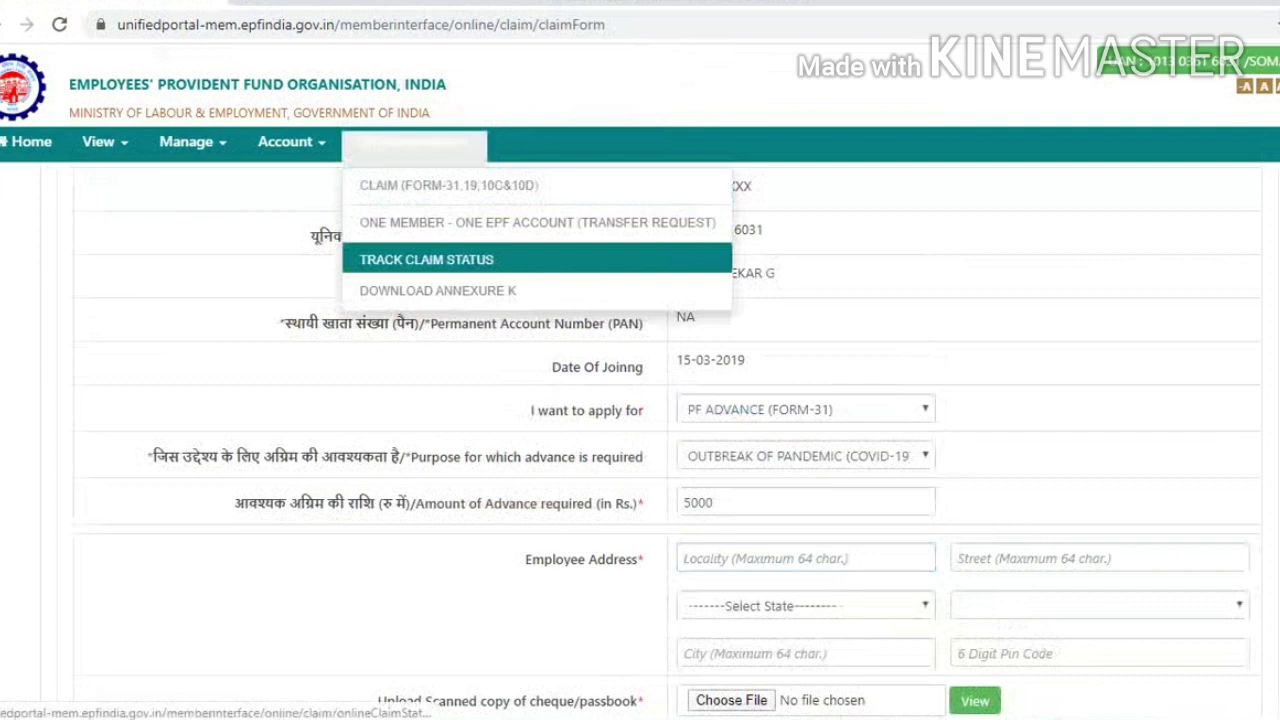
left_click(426, 259)
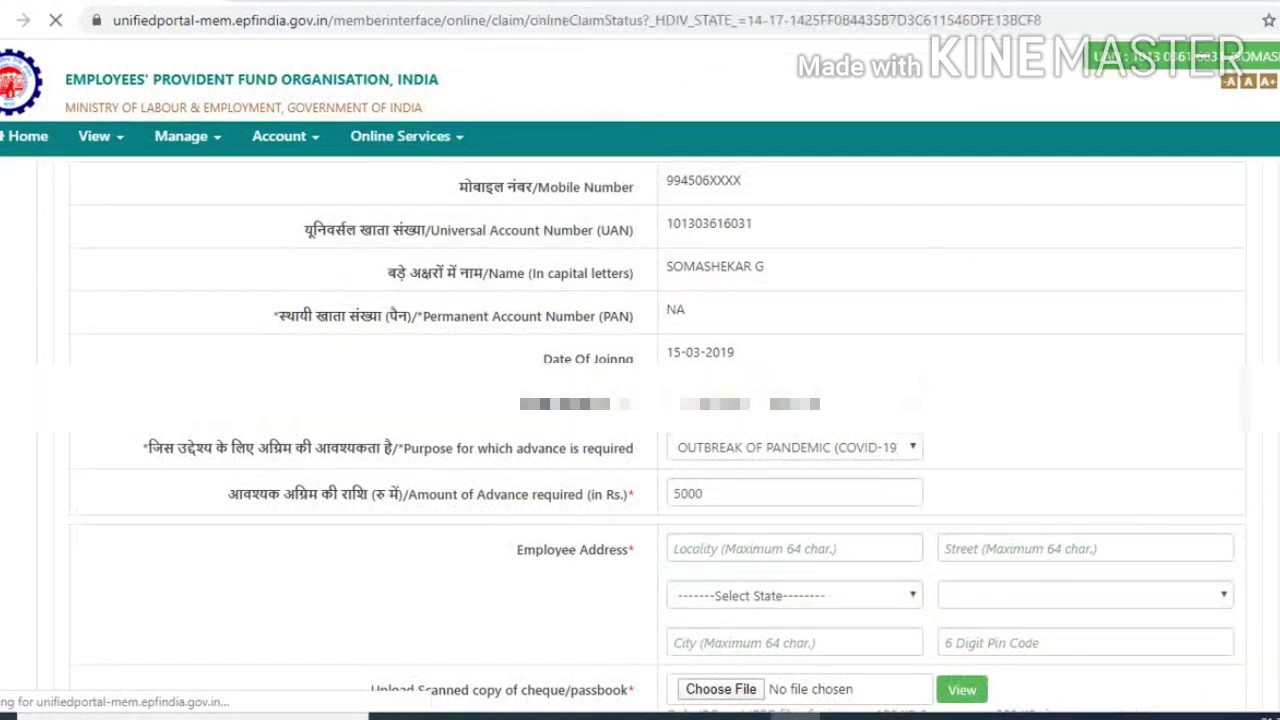